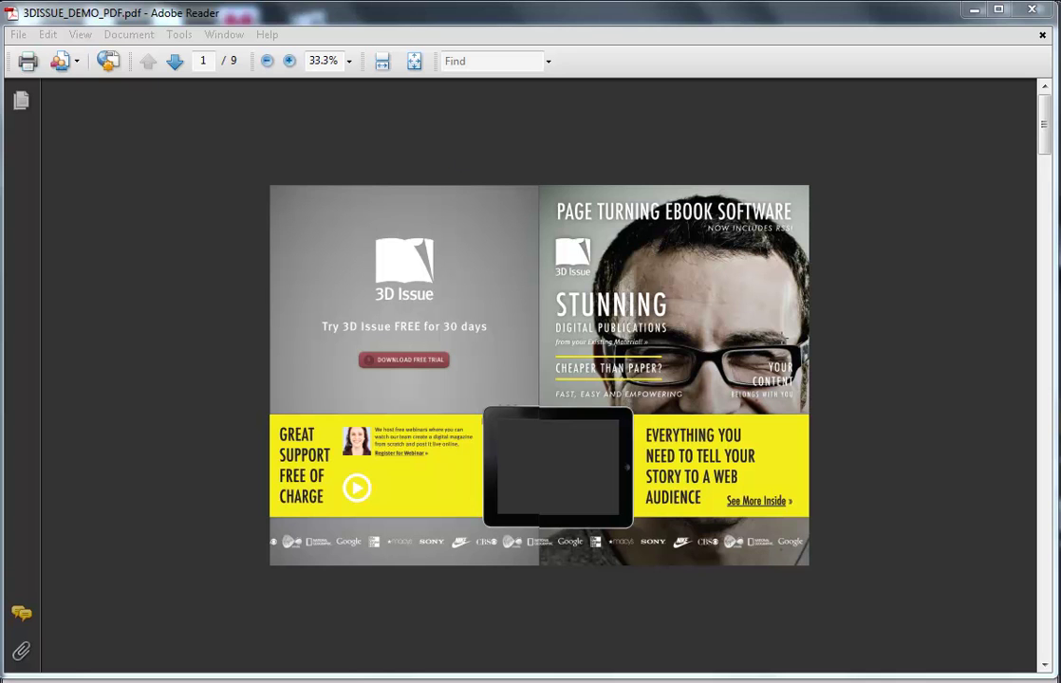
Step: Page through the demo PDF in Fit Width view to the pages 6–7 spread and select the SELECT YOUR CONTENT heading
{"action": "left_click", "coordinate": [1045, 144]}
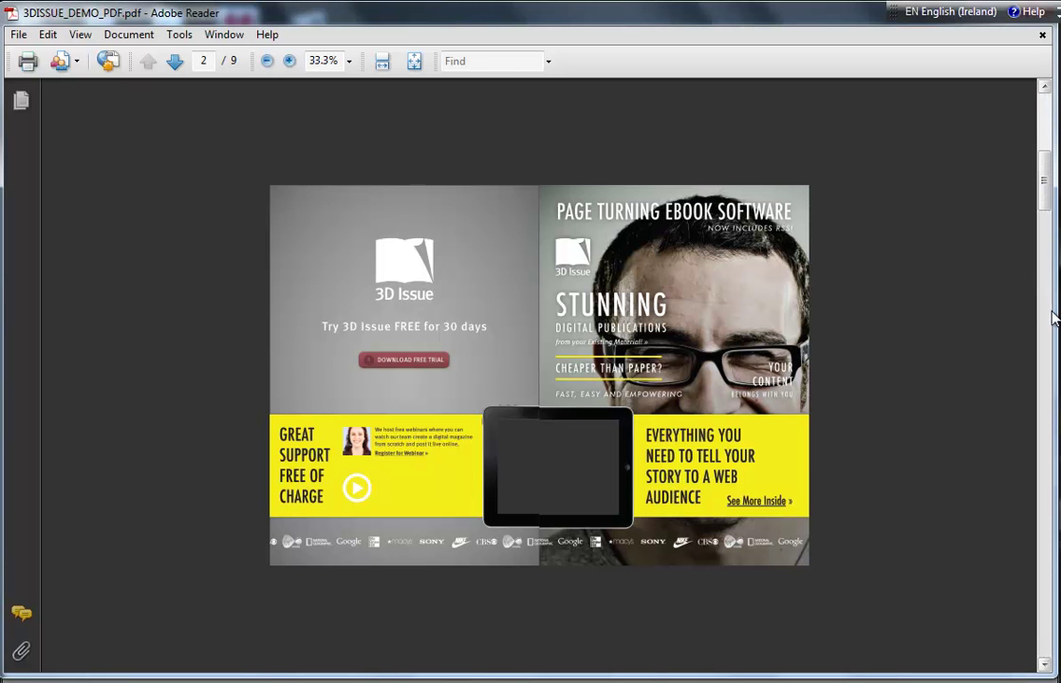
{"action": "left_click", "coordinate": [1048, 318]}
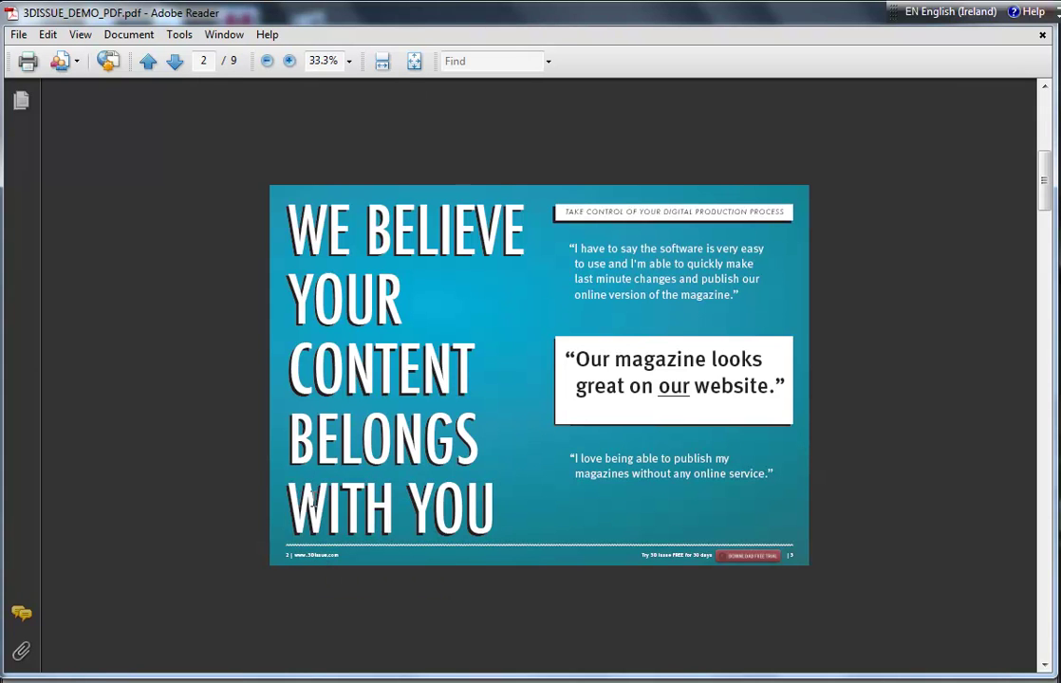
{"action": "key", "text": "ctrl+2"}
{"action": "scroll", "coordinate": [297, 291], "scroll_direction": "down", "scroll_amount": 1}
{"action": "scroll", "coordinate": [341, 334], "scroll_direction": "down", "scroll_amount": 1}
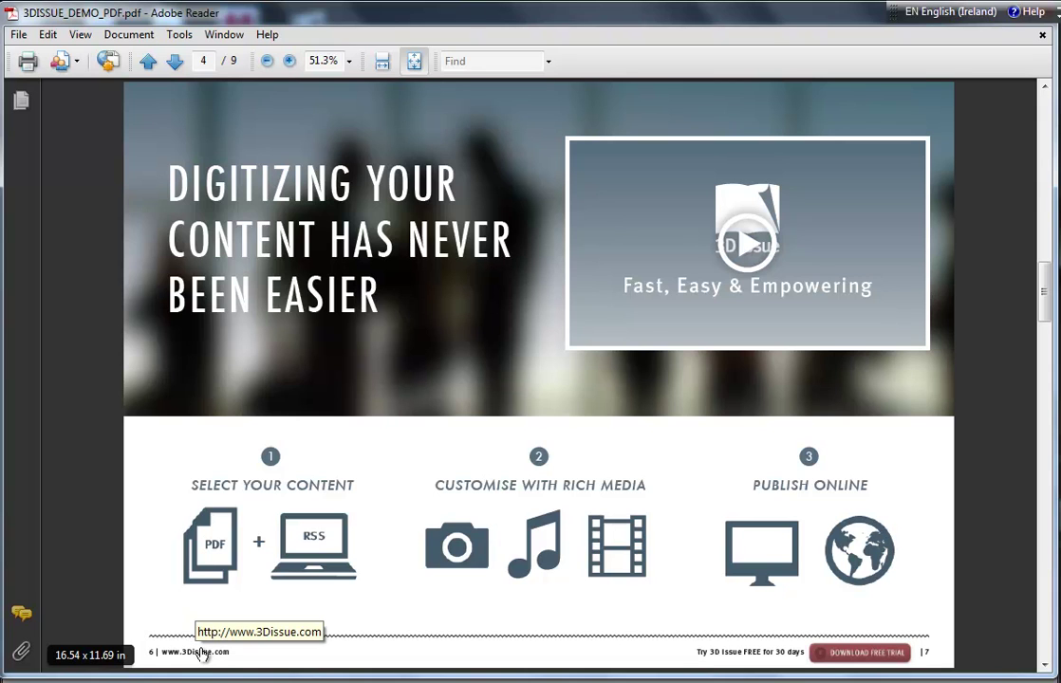
{"action": "left_click_drag", "start_coordinate": [195, 486], "coordinate": [356, 486]}
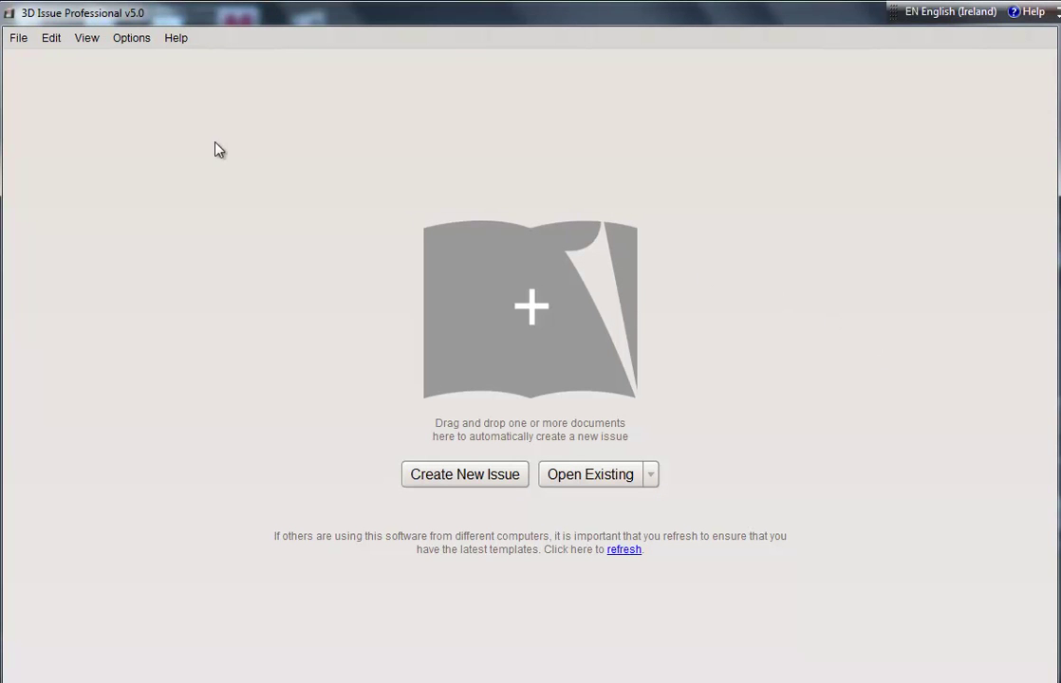
{"action": "left_click", "coordinate": [132, 40]}
{"action": "mouse_move", "coordinate": [152, 135]}
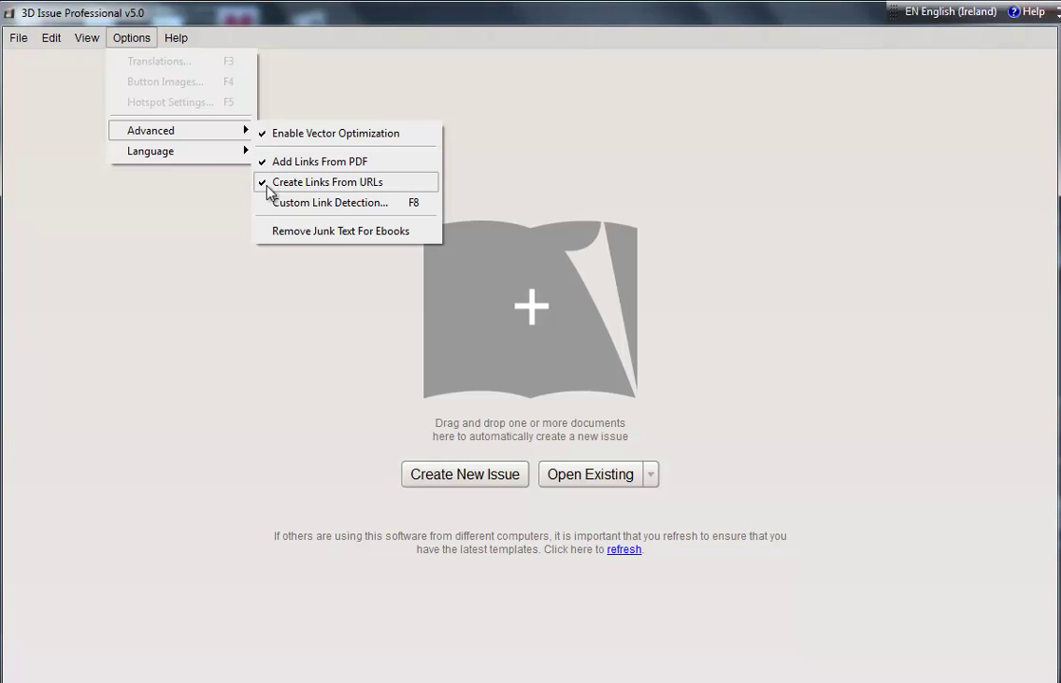
{"action": "left_click", "coordinate": [267, 375]}
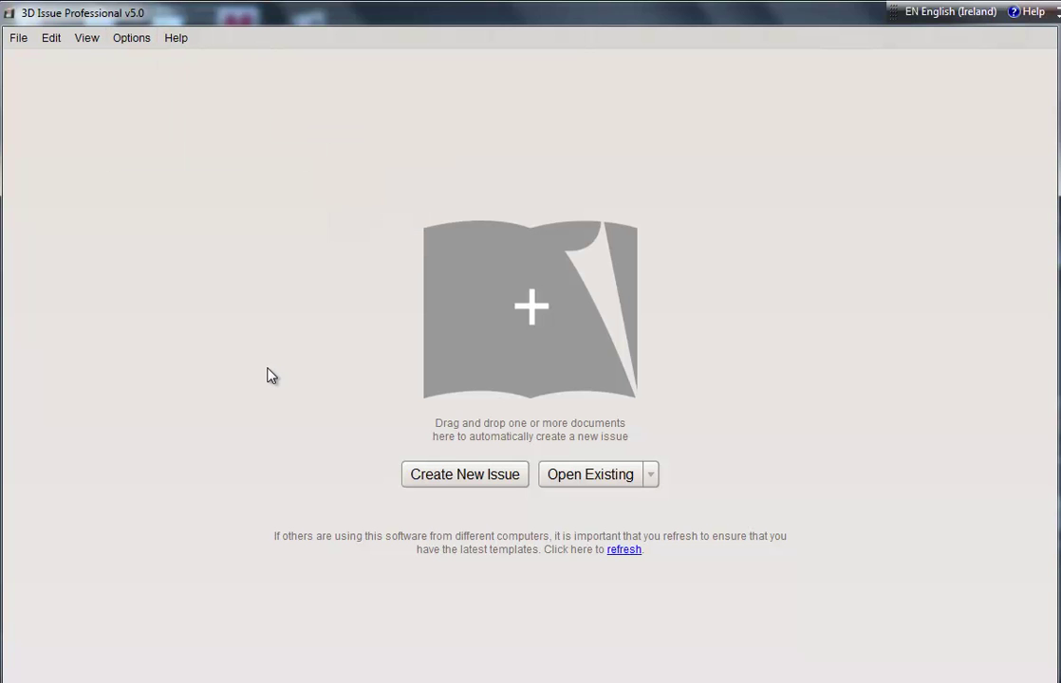
Step: Import 3DISSUE_DEMO_PDF from the Webinar - 3D Issue demo pdf folder as a new 18-page issue
{"action": "left_click", "coordinate": [480, 484]}
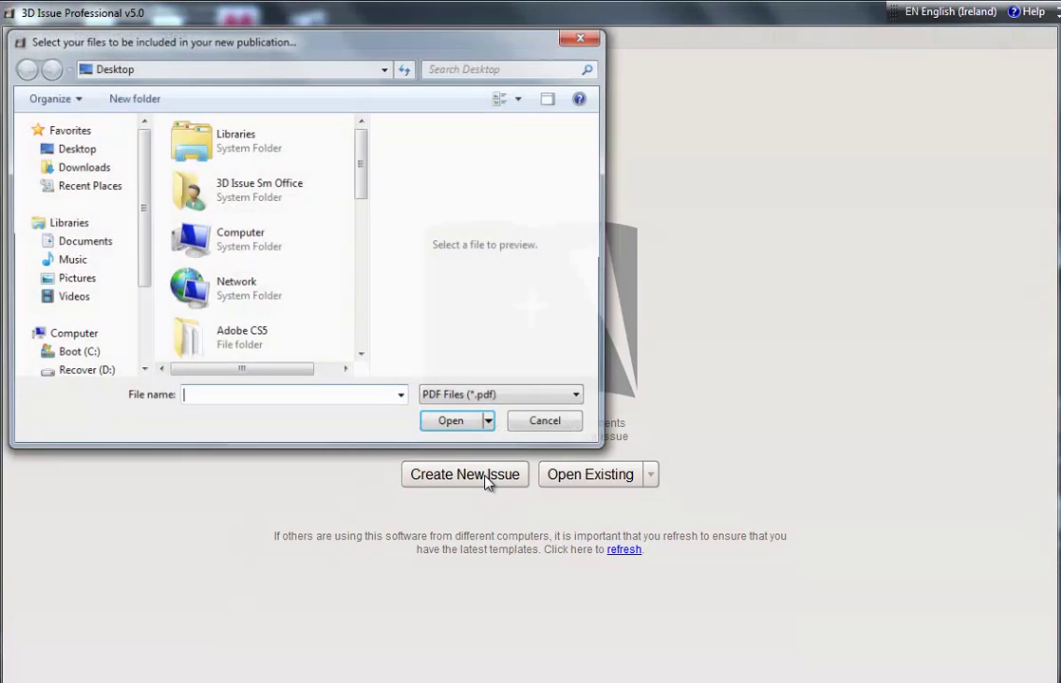
{"action": "scroll", "coordinate": [358, 187], "scroll_direction": "down", "scroll_amount": 2}
{"action": "left_click_drag", "start_coordinate": [359, 187], "coordinate": [350, 336]}
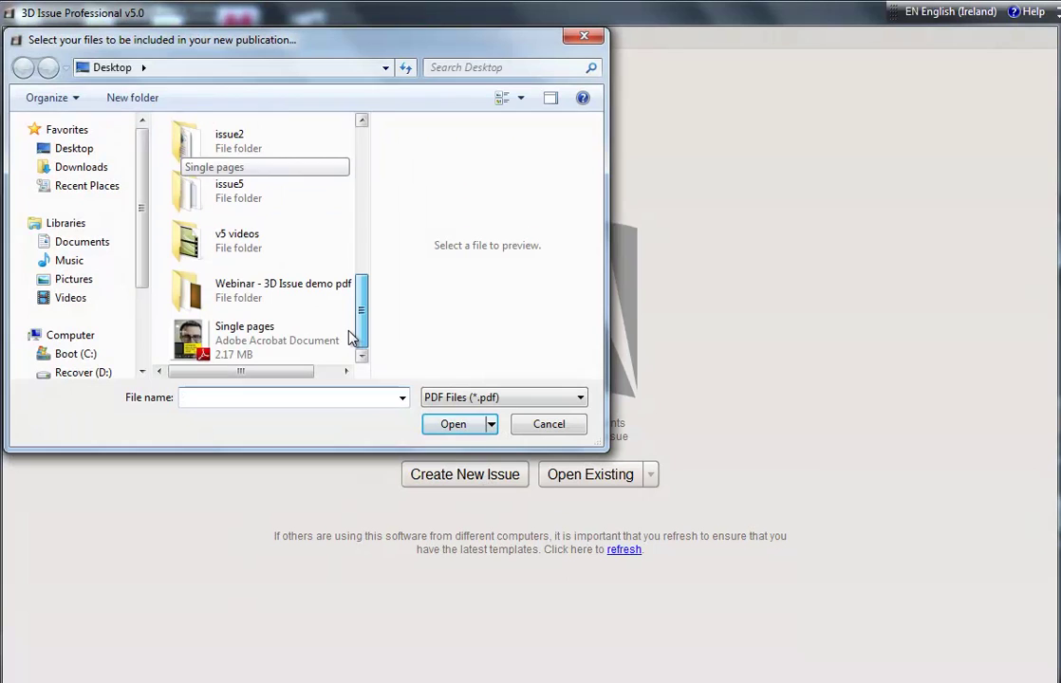
{"action": "double_click", "coordinate": [284, 306]}
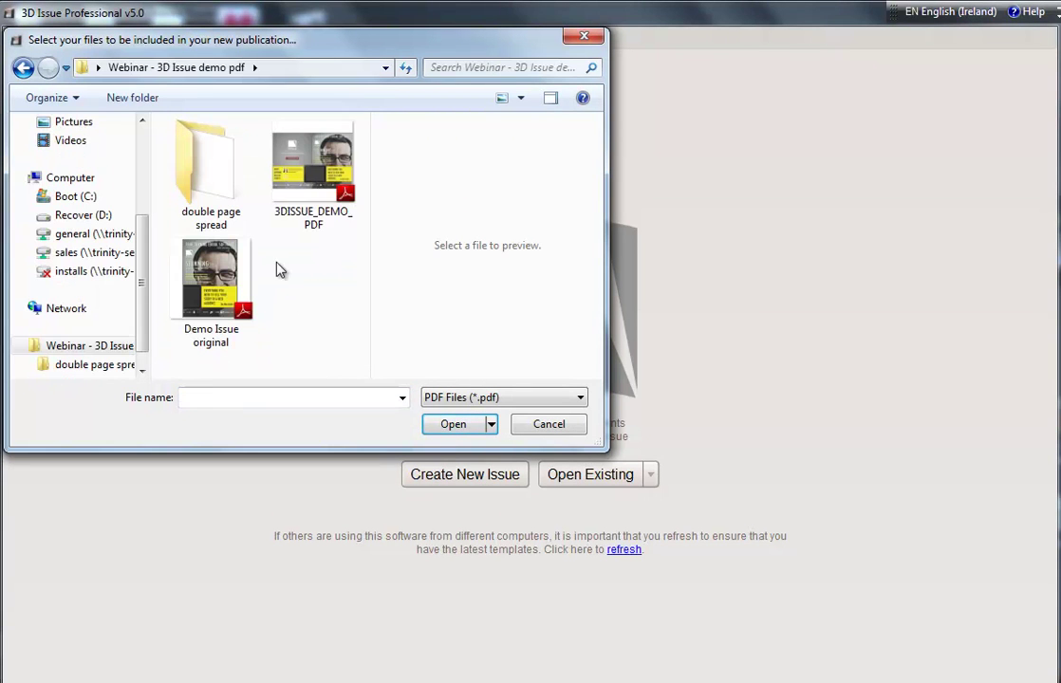
{"action": "left_click", "coordinate": [313, 171]}
{"action": "left_click", "coordinate": [459, 425]}
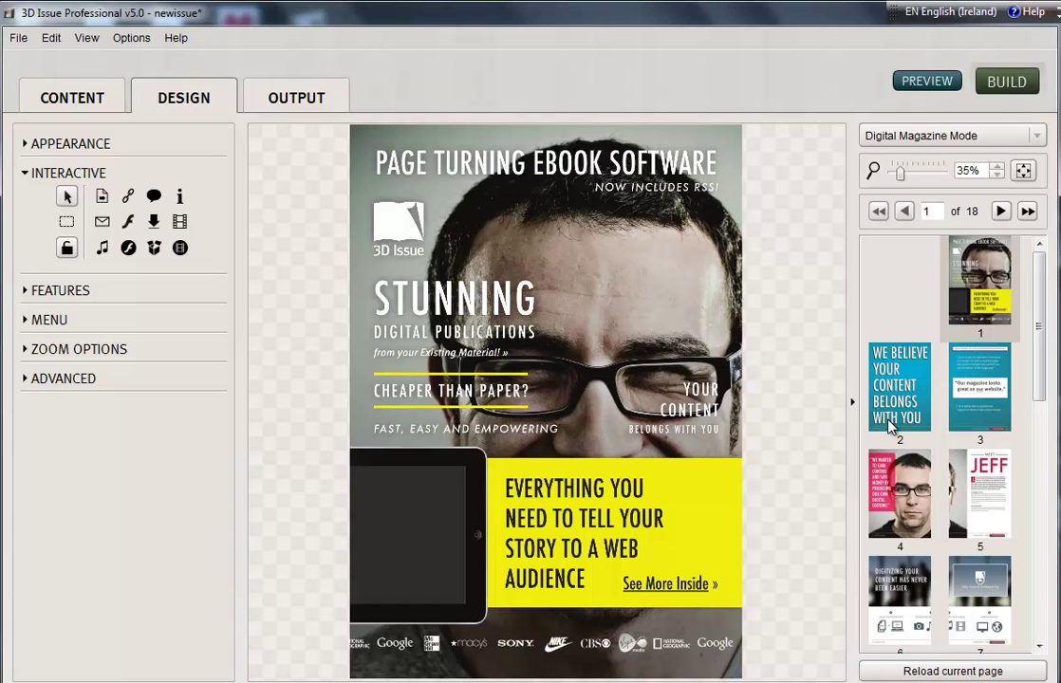
Step: View page 4, review the Options > Advanced link settings unchanged, then display page 3
{"action": "left_click", "coordinate": [904, 517]}
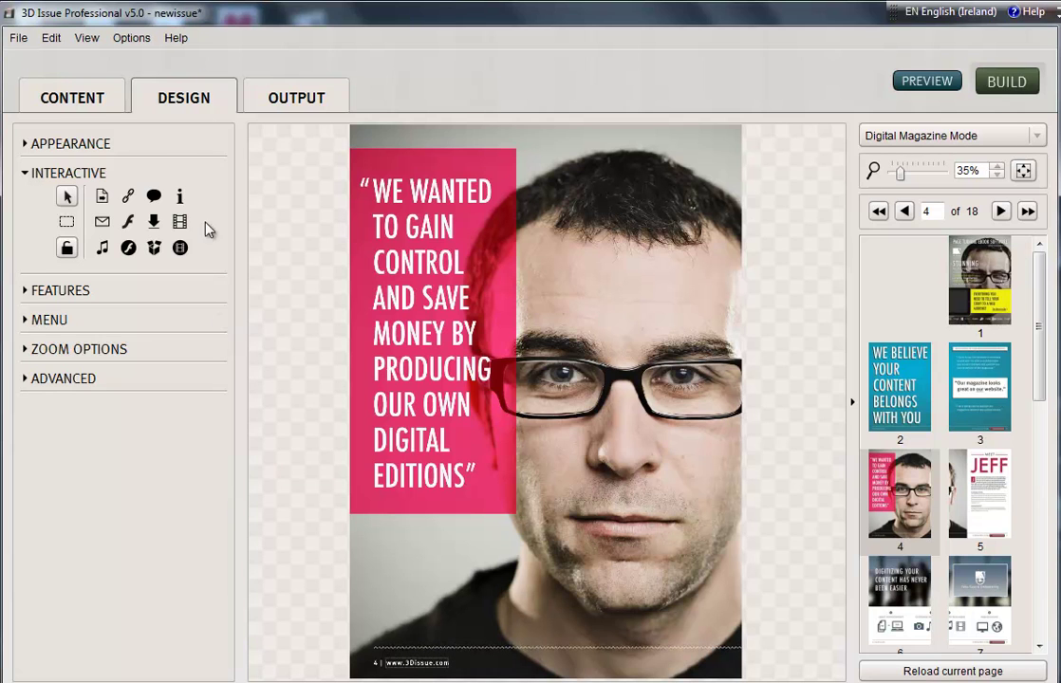
{"action": "left_click", "coordinate": [131, 38]}
{"action": "mouse_move", "coordinate": [147, 130]}
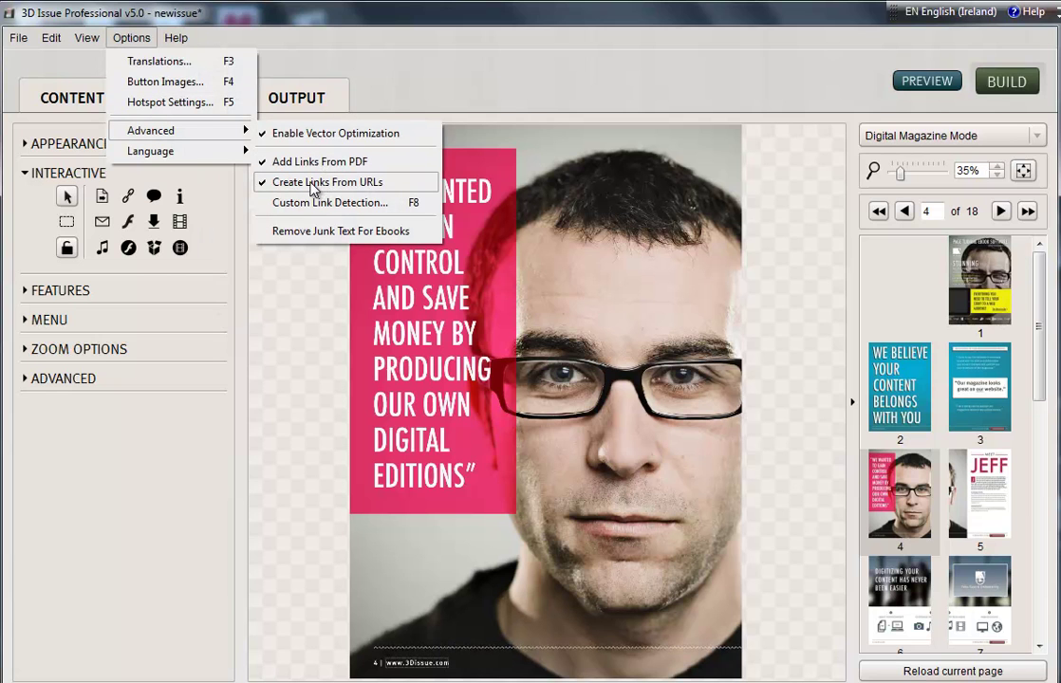
{"action": "left_click", "coordinate": [294, 353]}
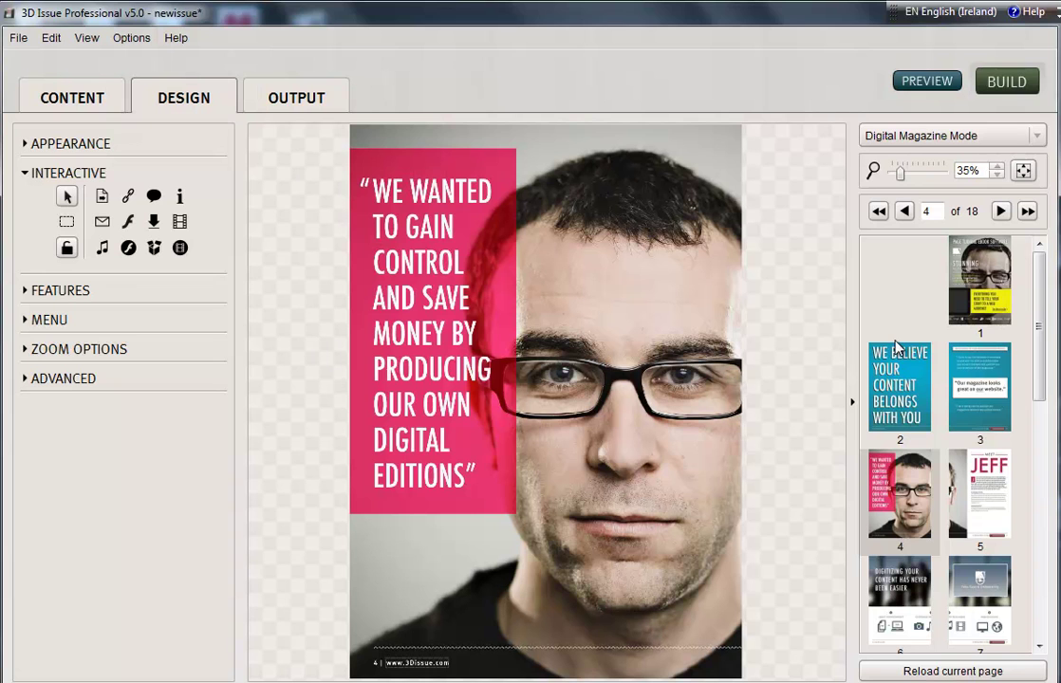
{"action": "left_click", "coordinate": [987, 387]}
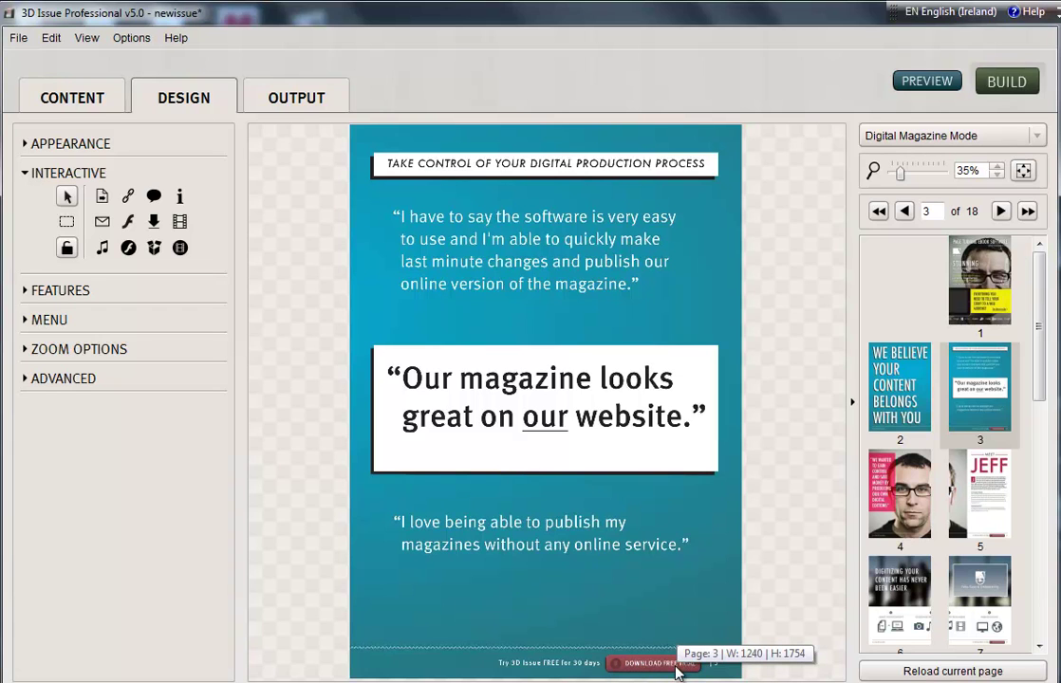
{"action": "left_click", "coordinate": [66, 223]}
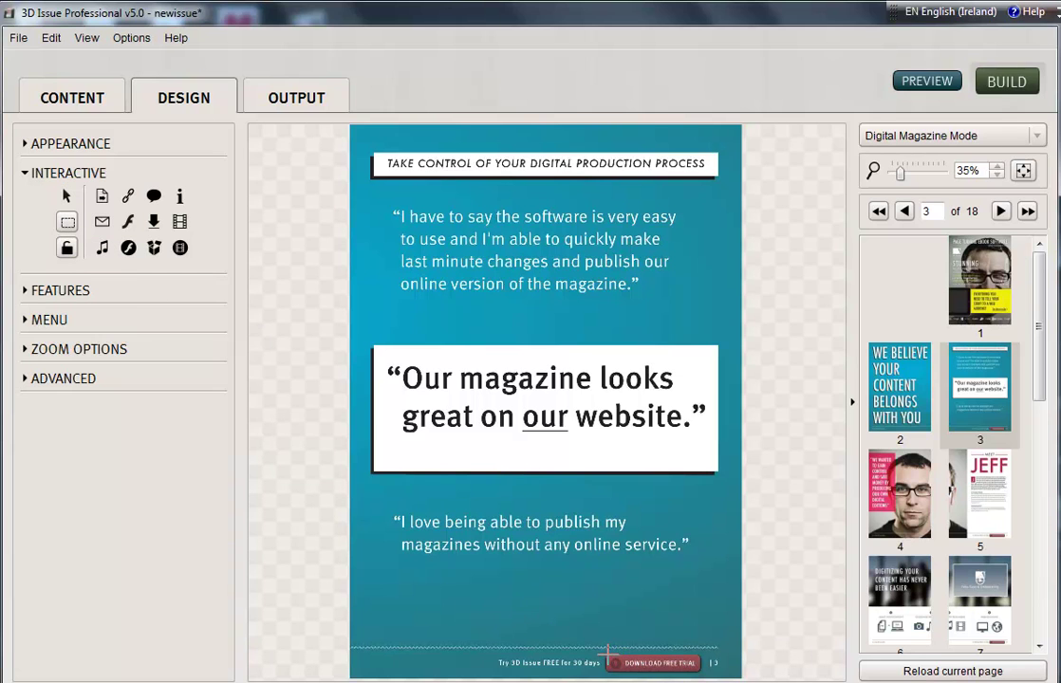
{"action": "left_click_drag", "start_coordinate": [608, 651], "coordinate": [700, 673]}
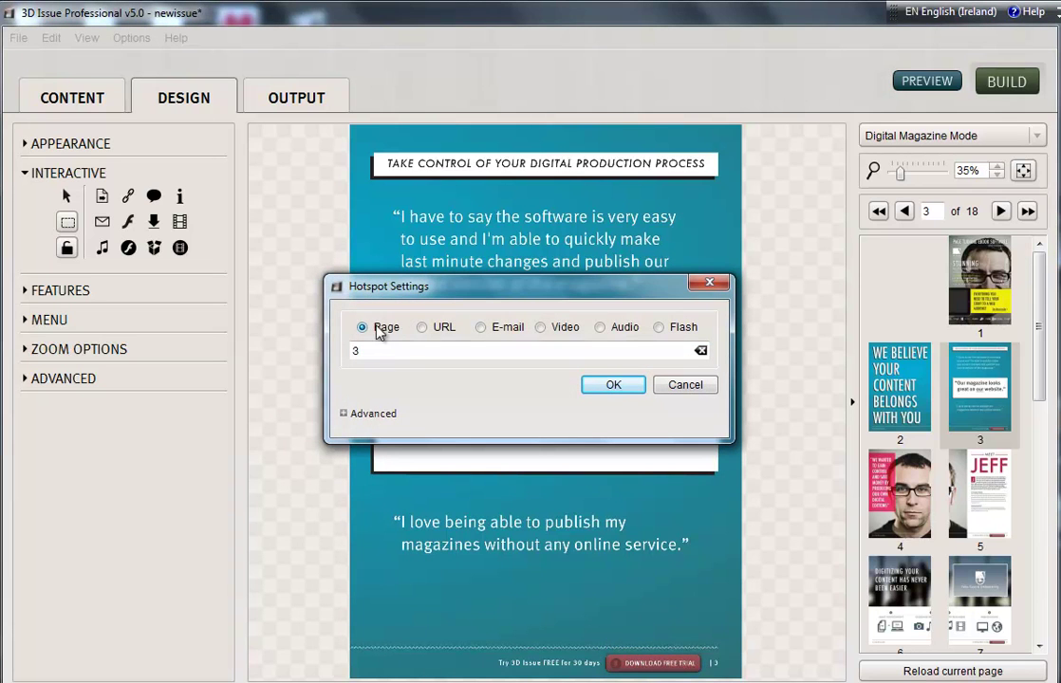
{"action": "left_click", "coordinate": [422, 328]}
{"action": "key", "text": "BackSpace"}
{"action": "type", "text": "www"}
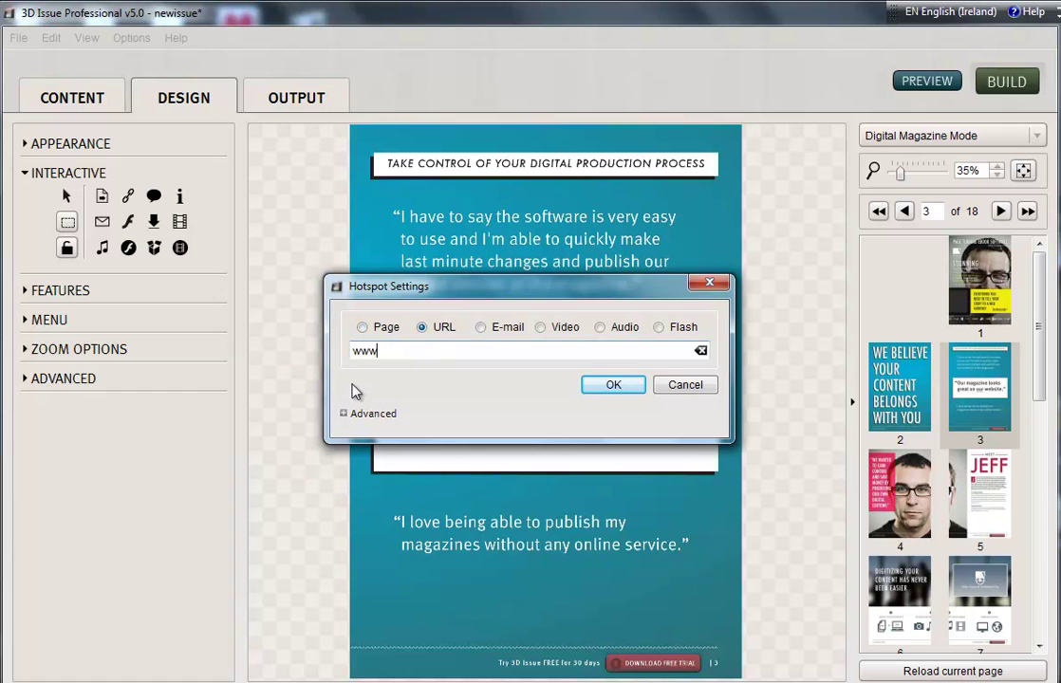
{"action": "type", "text": ".3dissue.com"}
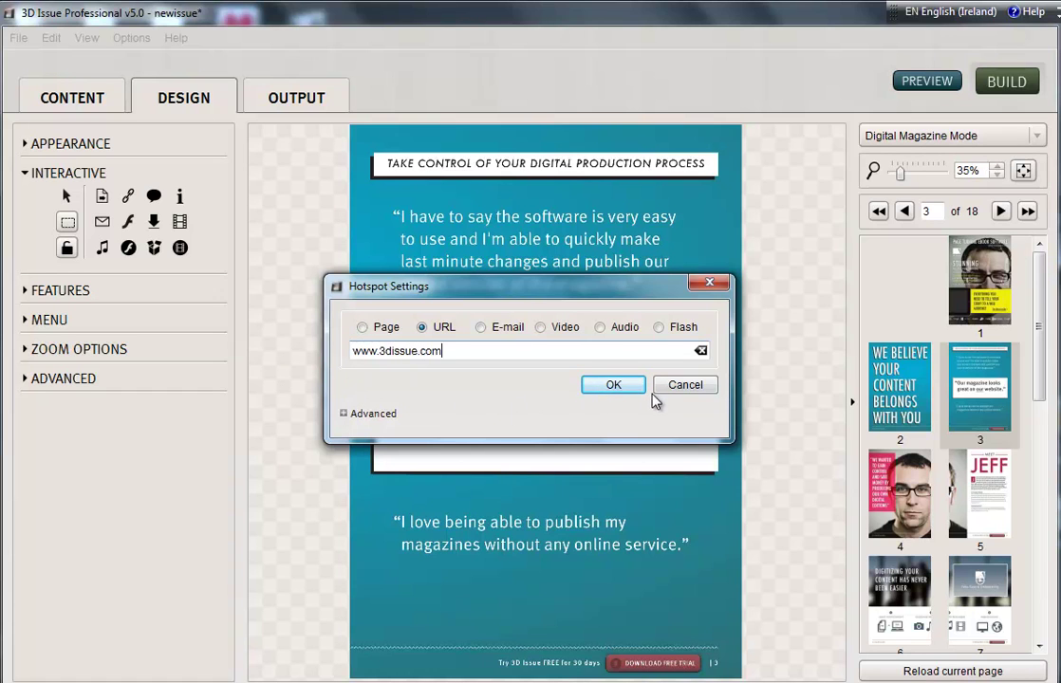
{"action": "left_click", "coordinate": [619, 386]}
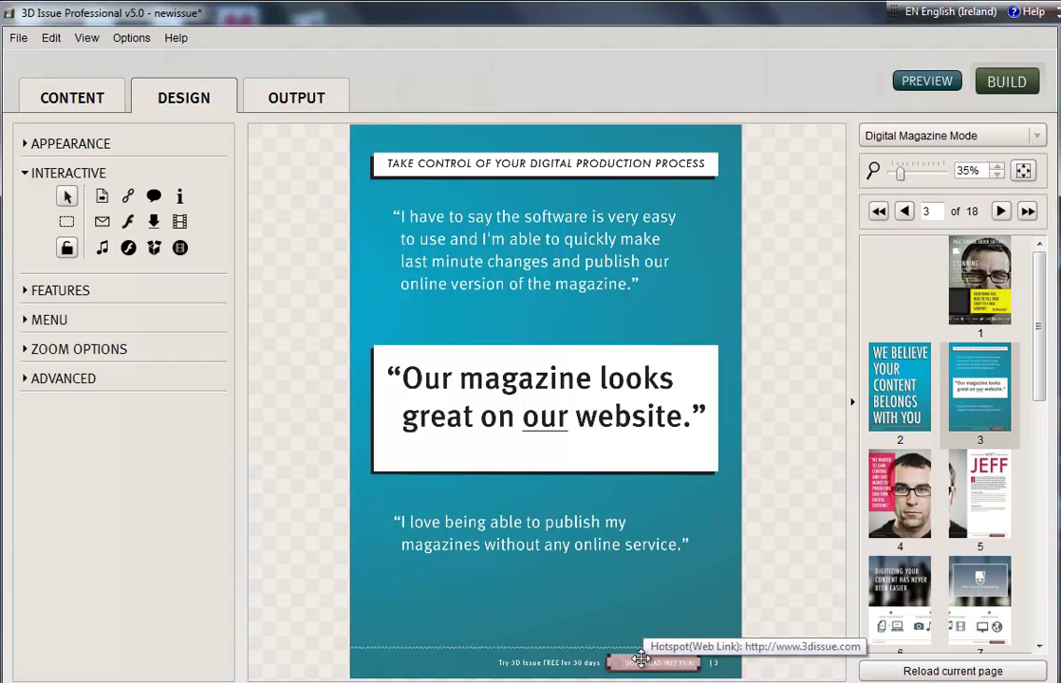
{"action": "left_click", "coordinate": [124, 38]}
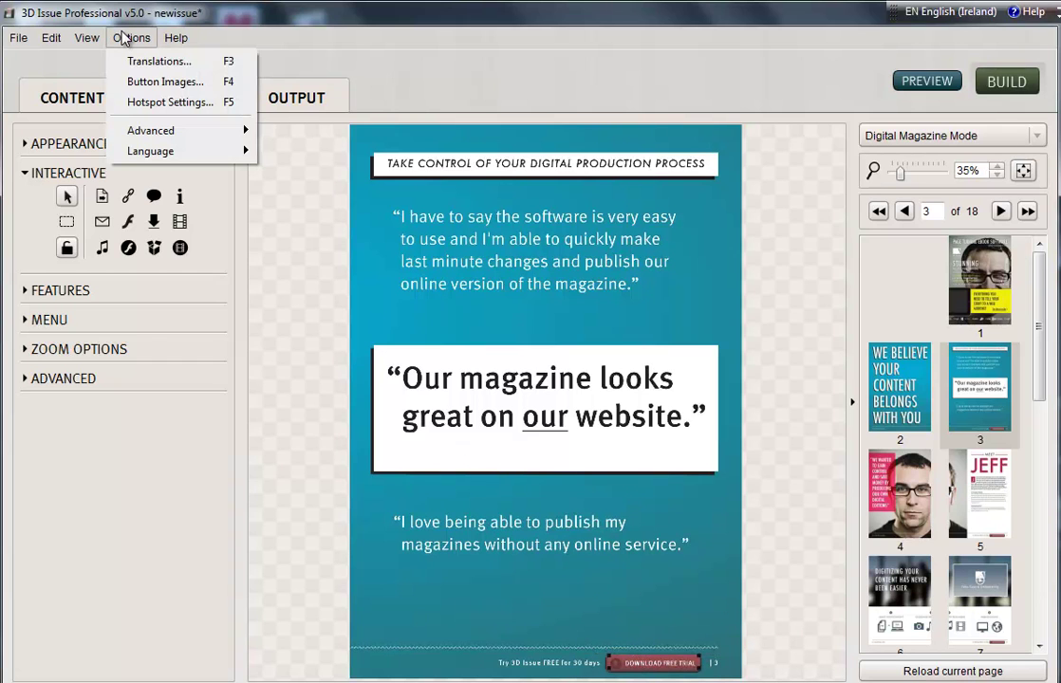
{"action": "left_click", "coordinate": [152, 102]}
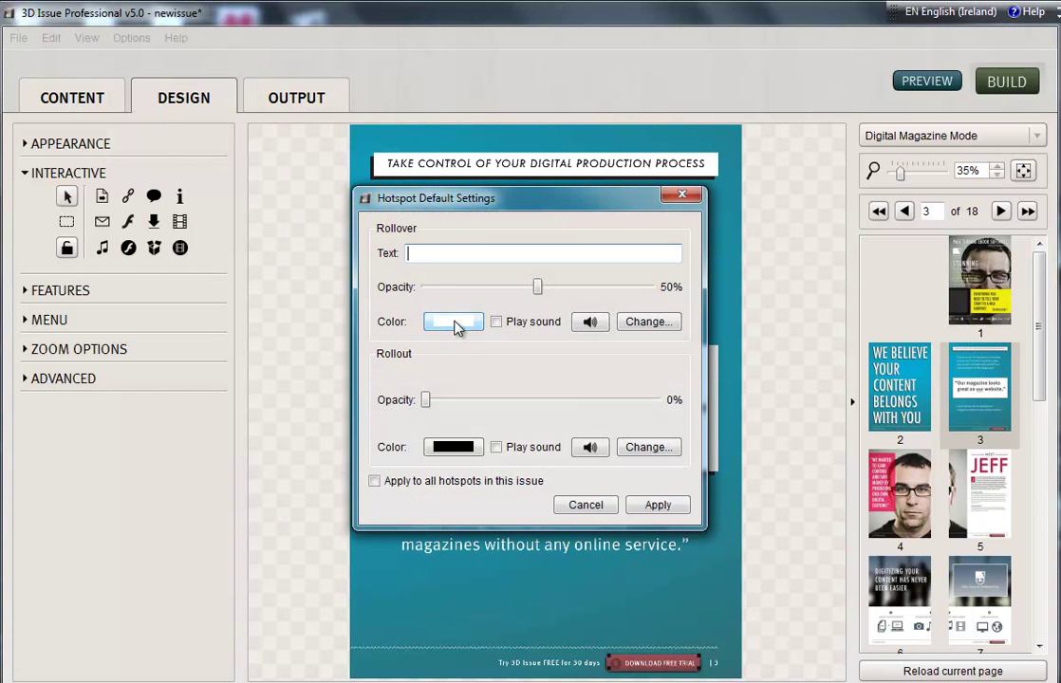
{"action": "left_click_drag", "start_coordinate": [426, 399], "coordinate": [402, 403]}
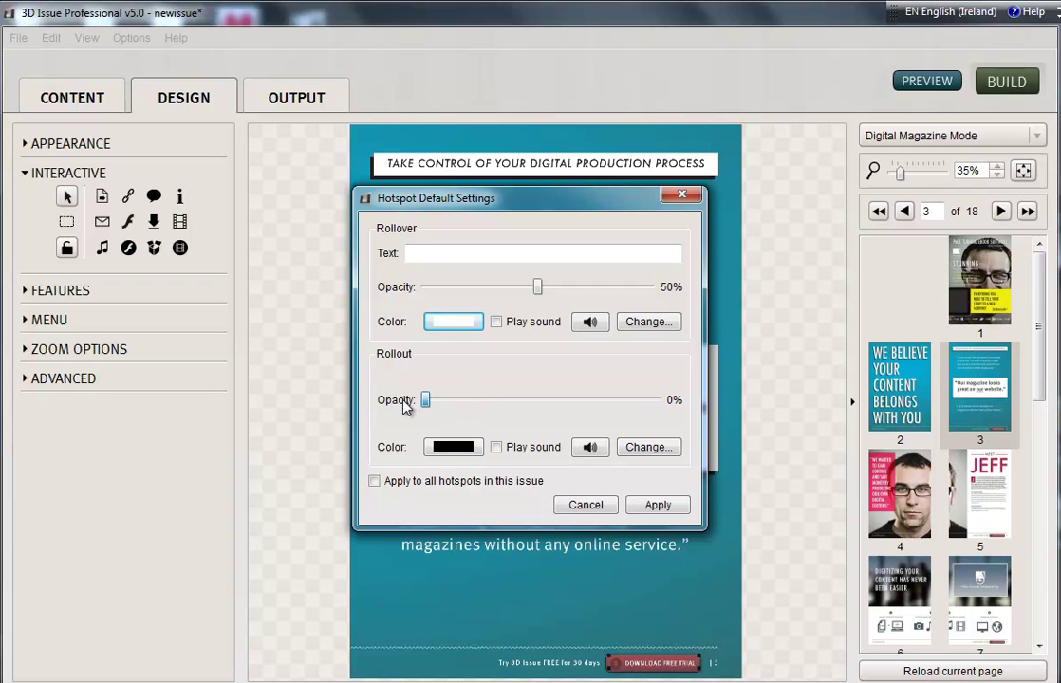
{"action": "left_click", "coordinate": [586, 505]}
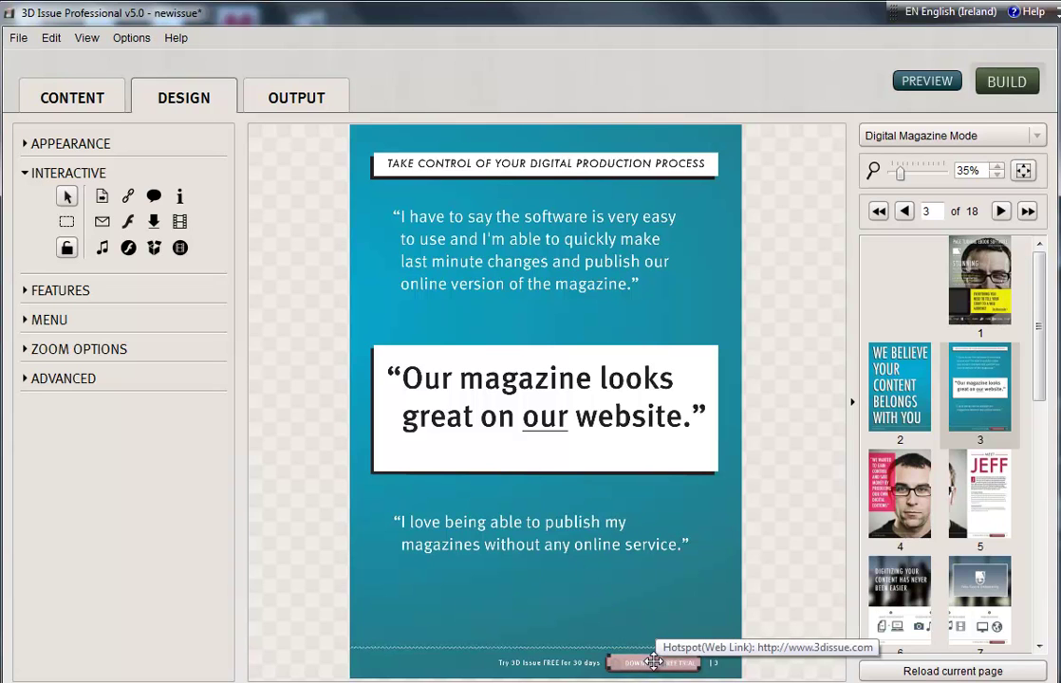
Step: Draw a URL hotspot over page 4's pink quote, cancel it, and return to page 3
{"action": "left_click", "coordinate": [913, 459]}
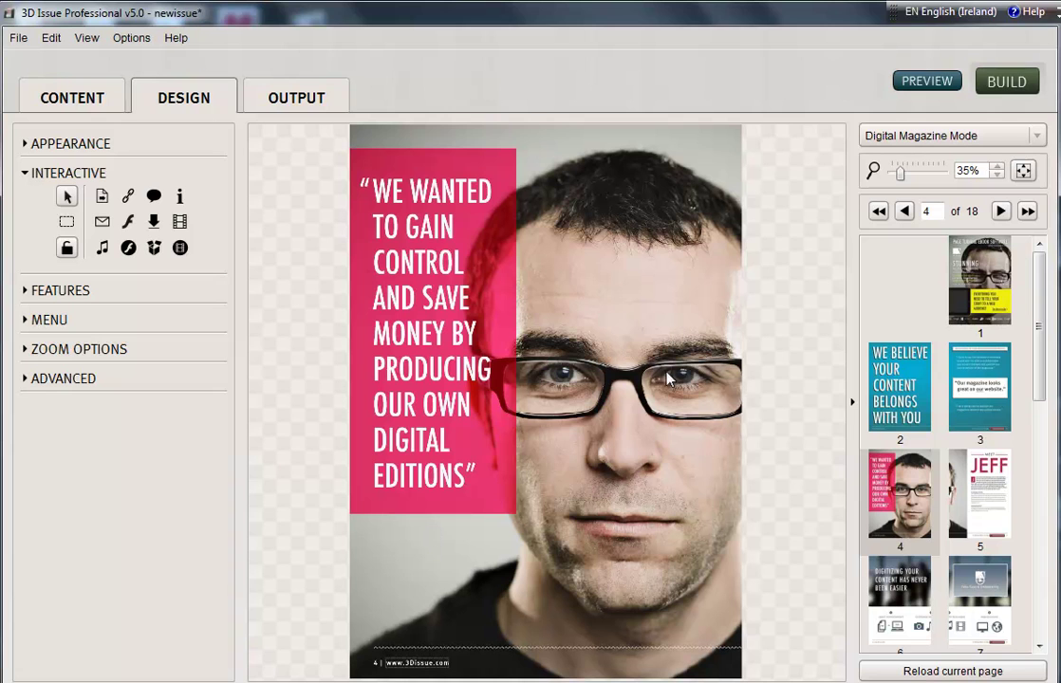
{"action": "left_click", "coordinate": [66, 221]}
{"action": "left_click_drag", "start_coordinate": [517, 514], "coordinate": [354, 155]}
{"action": "left_click", "coordinate": [421, 326]}
{"action": "left_click_drag", "start_coordinate": [369, 350], "coordinate": [307, 343]}
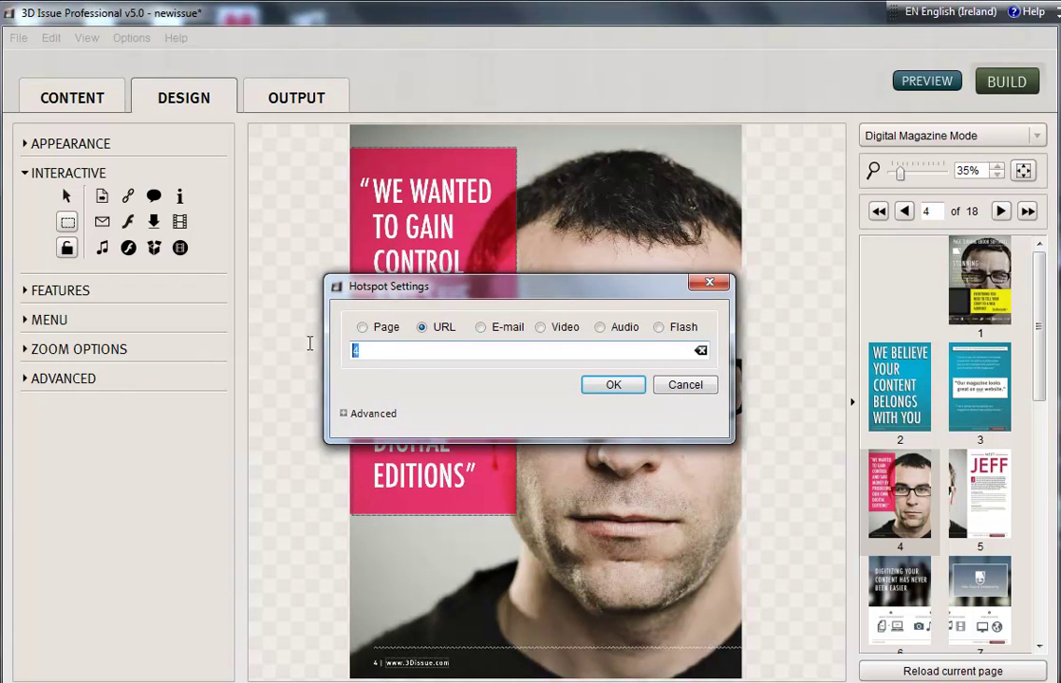
{"action": "left_click", "coordinate": [682, 387]}
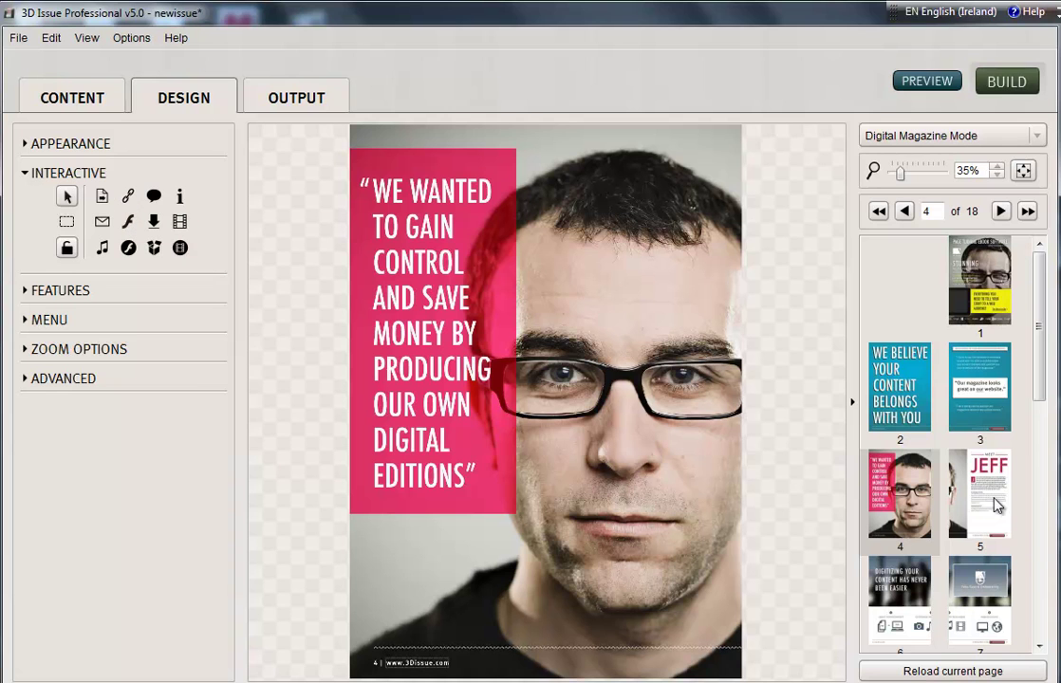
{"action": "left_click", "coordinate": [981, 384]}
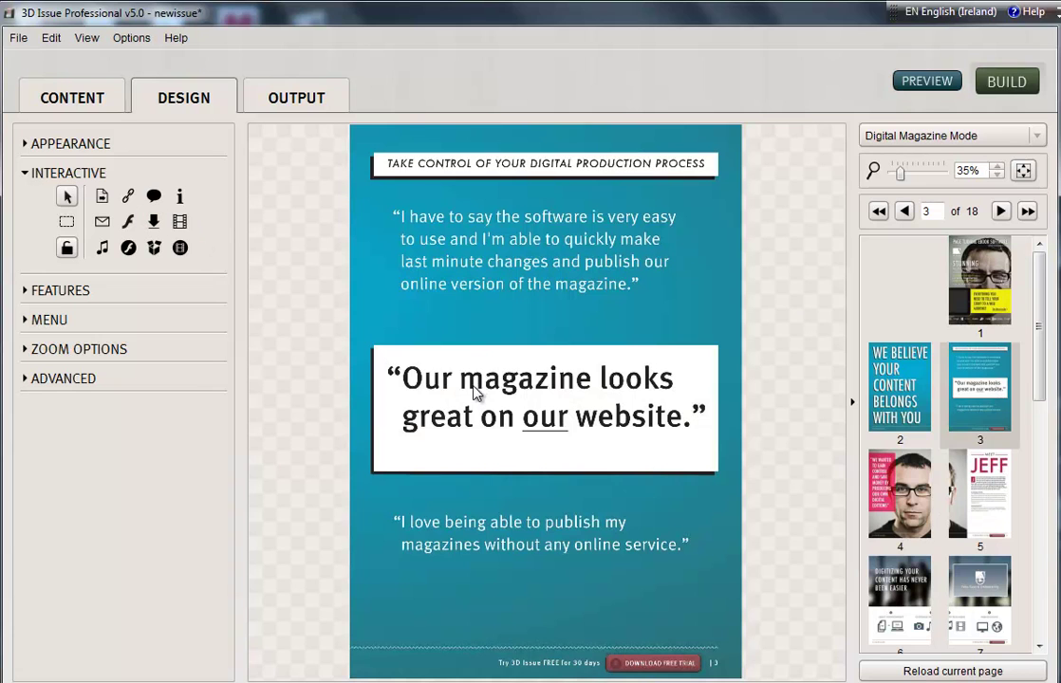
{"action": "left_click", "coordinate": [128, 196]}
{"action": "left_click_drag", "start_coordinate": [685, 438], "coordinate": [708, 461]}
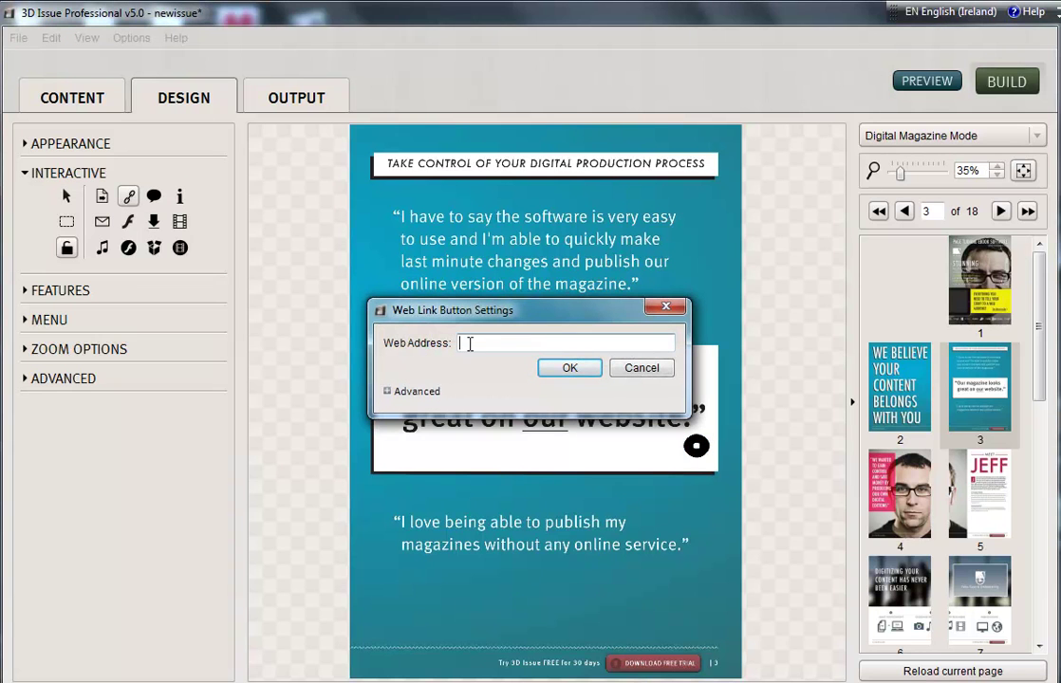
{"action": "left_click", "coordinate": [469, 342]}
{"action": "type", "text": "www.3dissue.com"}
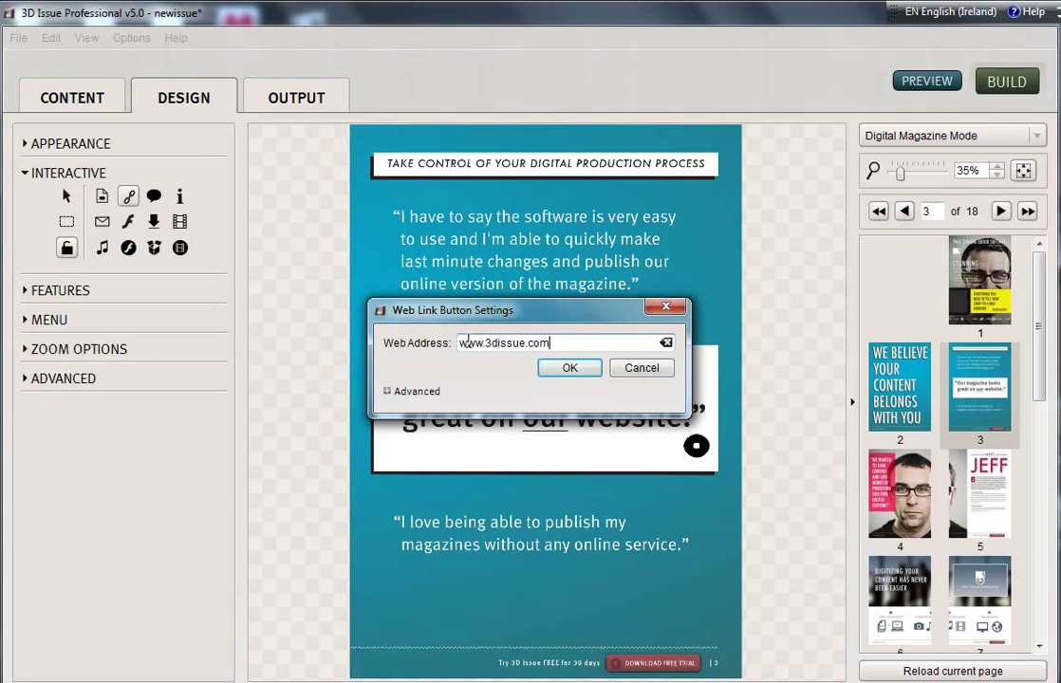
{"action": "left_click", "coordinate": [566, 369]}
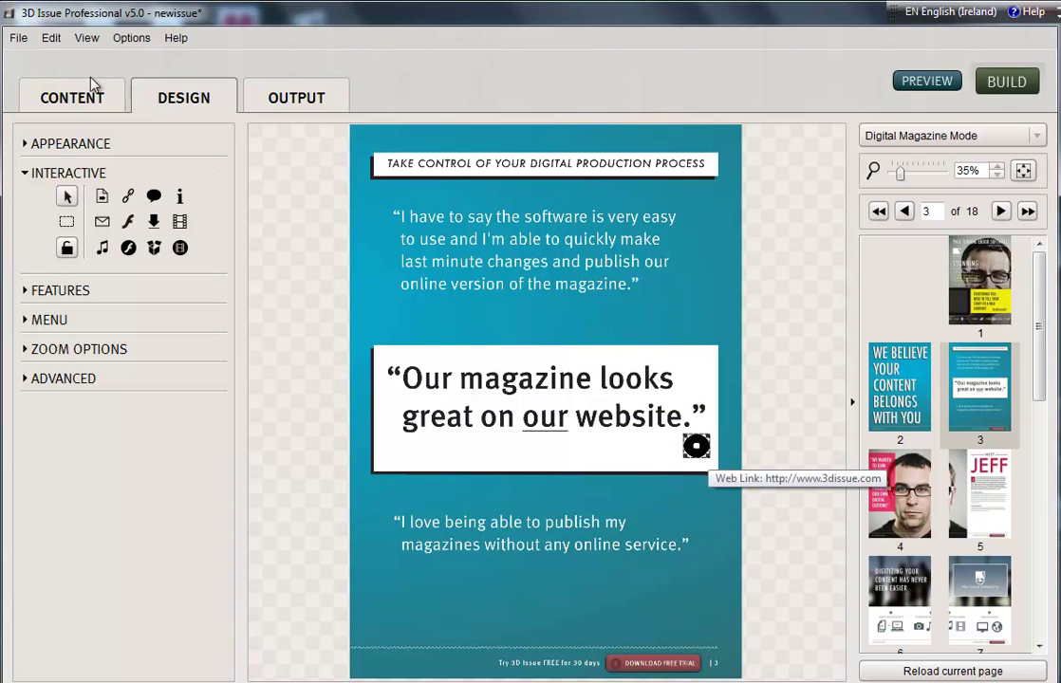
{"action": "left_click", "coordinate": [122, 38]}
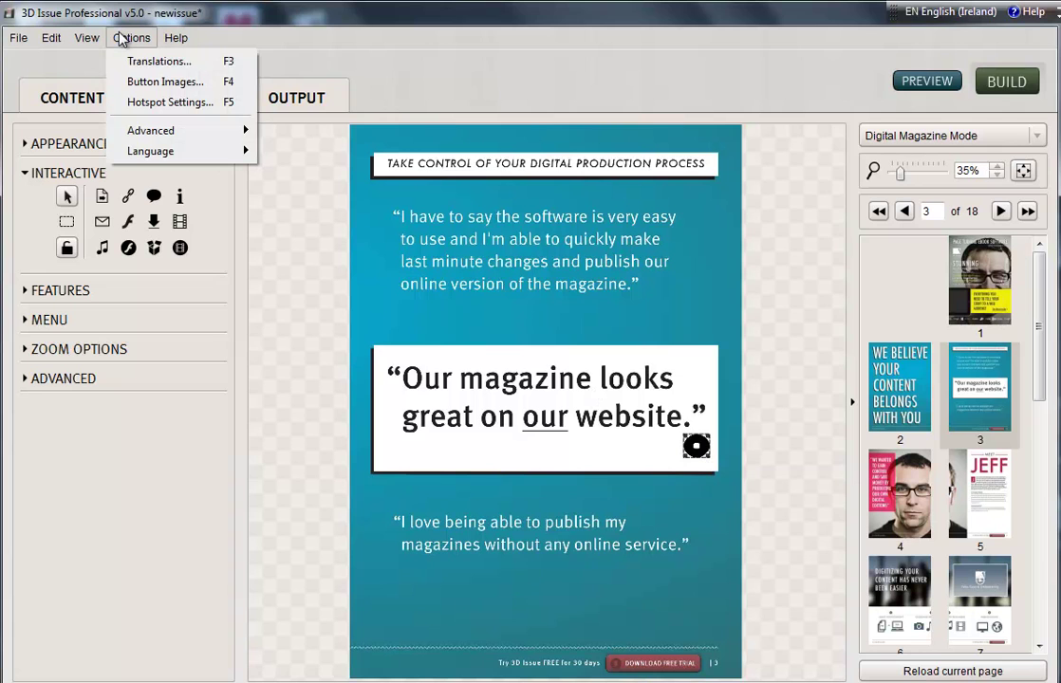
{"action": "left_click", "coordinate": [149, 84]}
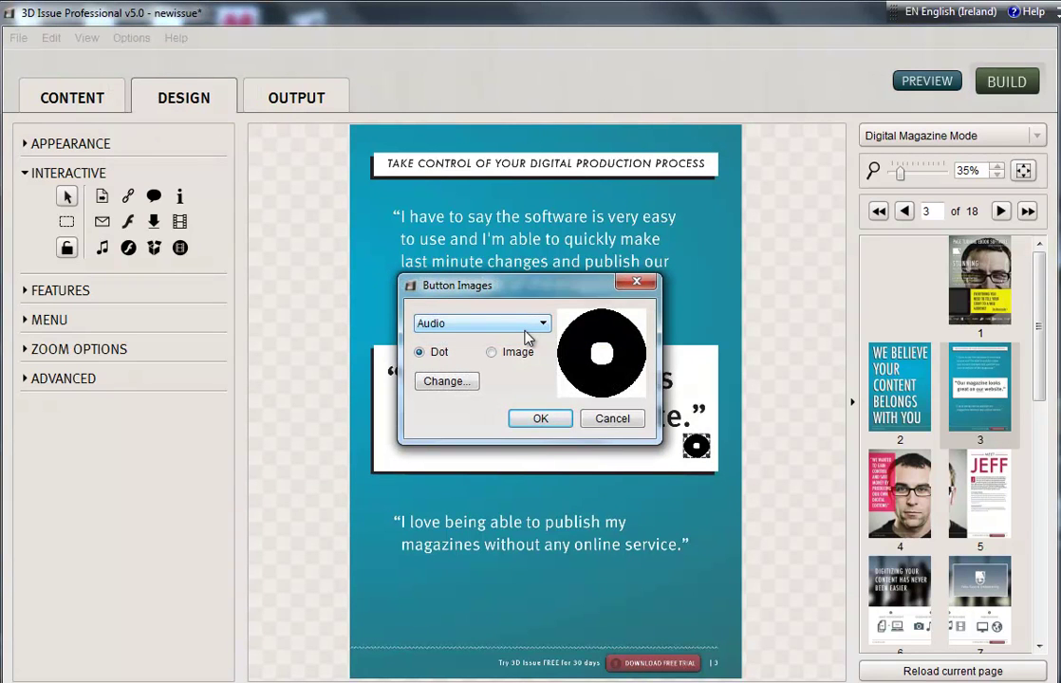
{"action": "left_click", "coordinate": [491, 352]}
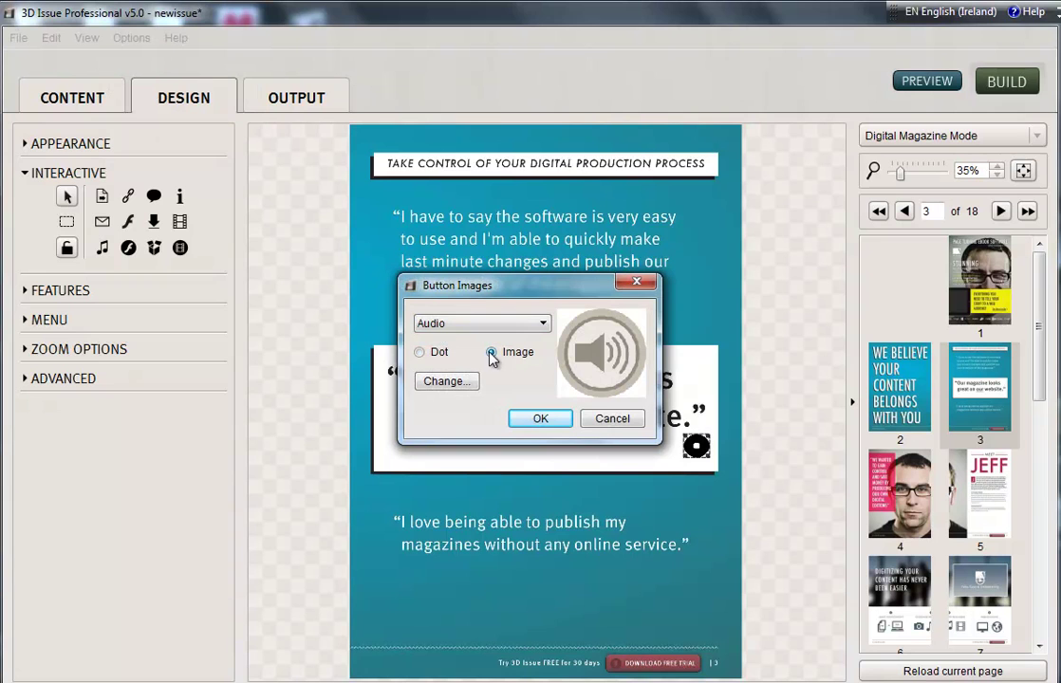
{"action": "left_click", "coordinate": [423, 351]}
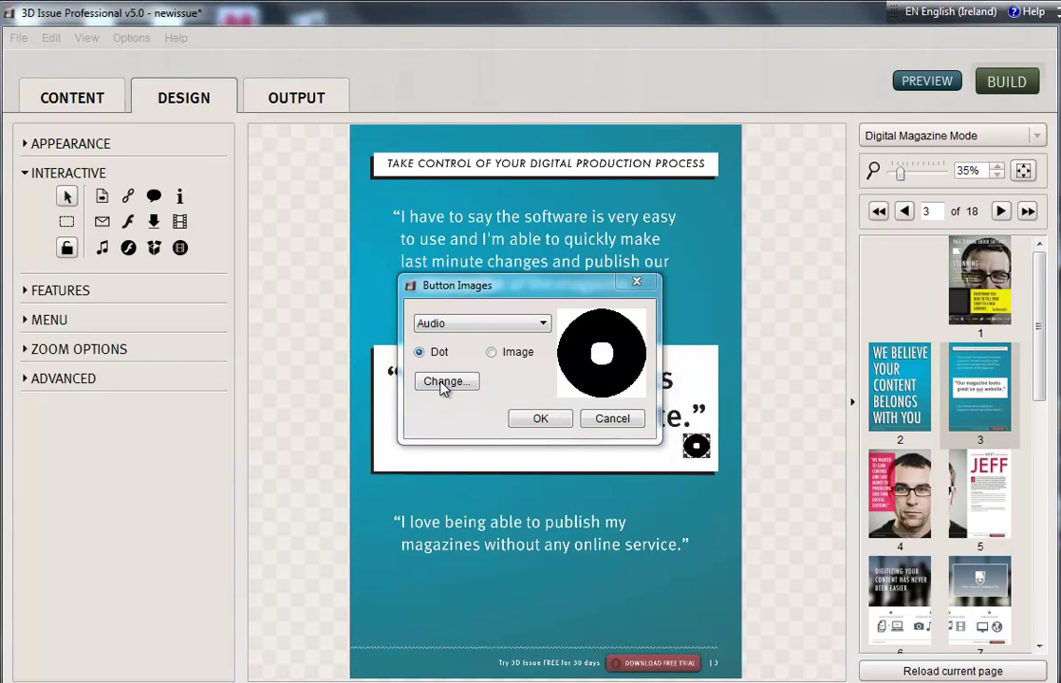
{"action": "left_click", "coordinate": [443, 385]}
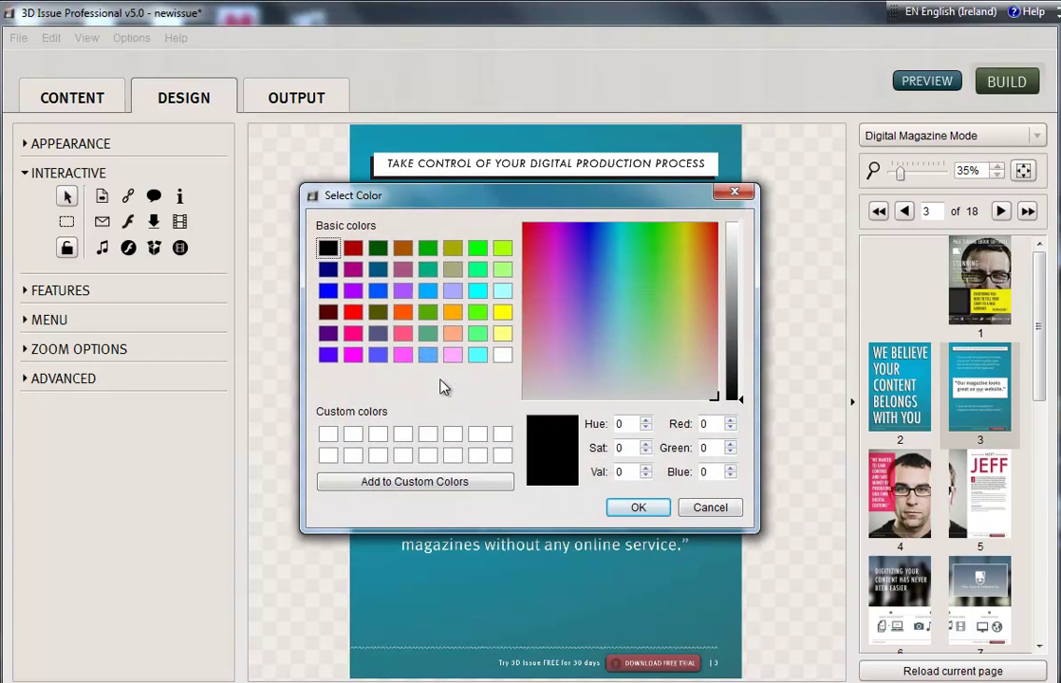
{"action": "left_click", "coordinate": [698, 509]}
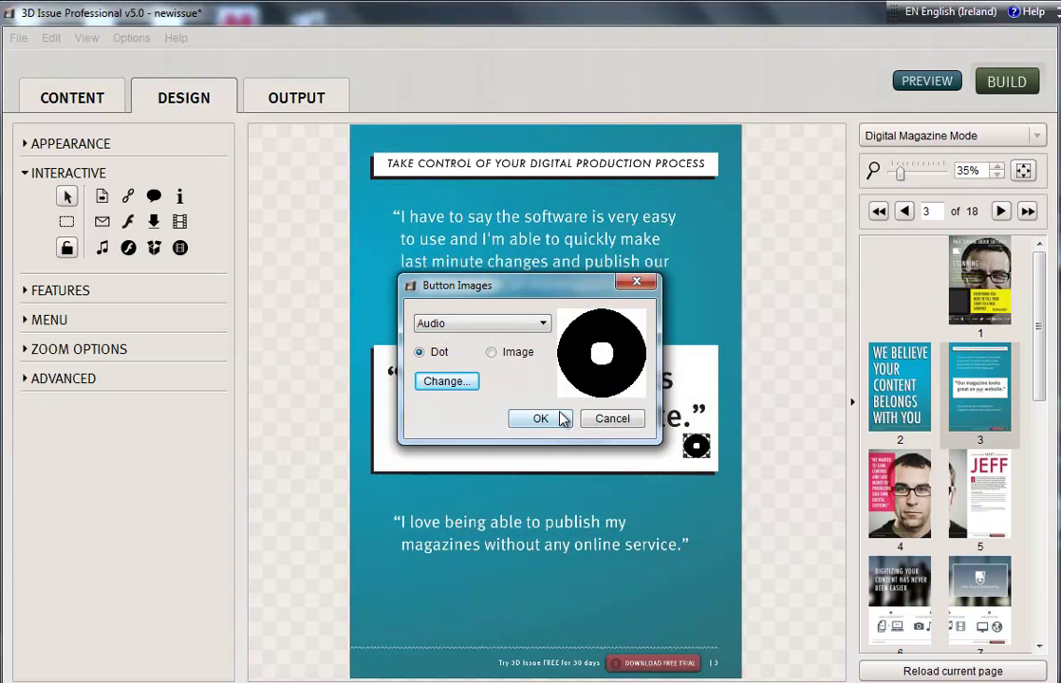
{"action": "left_click", "coordinate": [560, 419]}
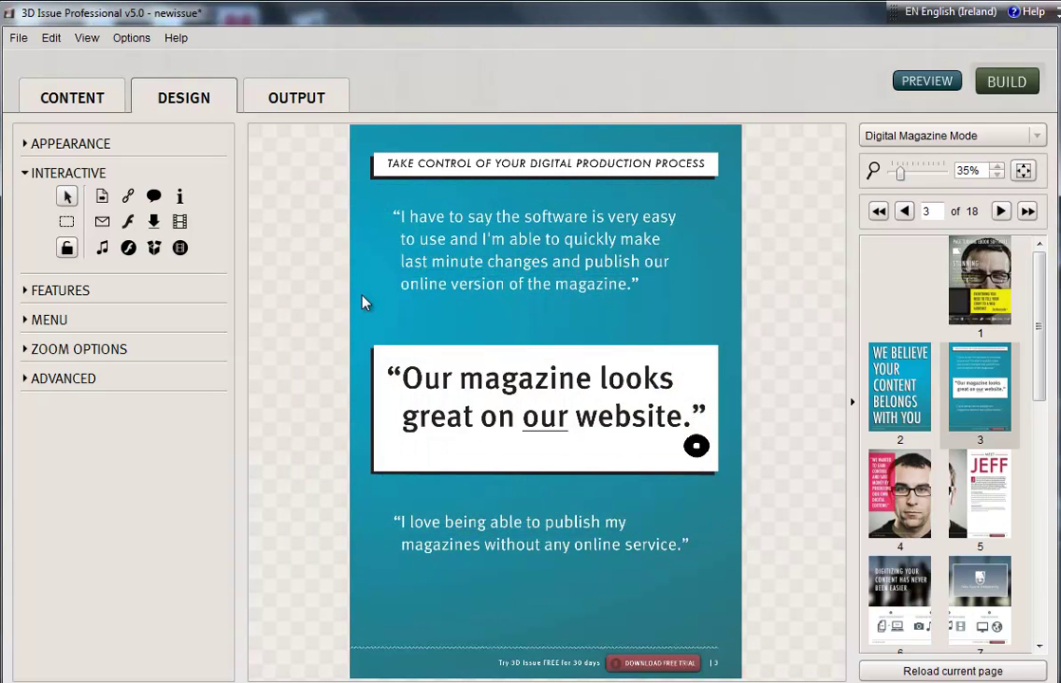
Step: On page 5, draw an e-mail hotspot over "Yes. Yes it is." addressed to the sales e-mail address
{"action": "left_click", "coordinate": [66, 223]}
{"action": "left_click", "coordinate": [982, 506]}
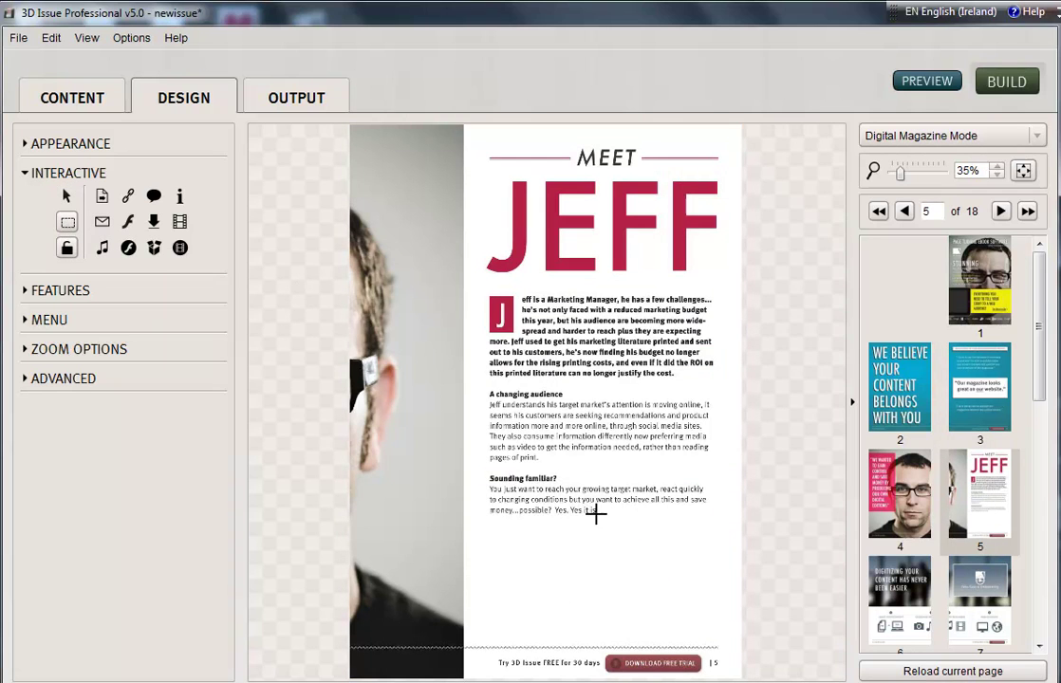
{"action": "left_click_drag", "start_coordinate": [605, 514], "coordinate": [554, 500]}
{"action": "left_click", "coordinate": [481, 329]}
{"action": "double_click", "coordinate": [433, 347]}
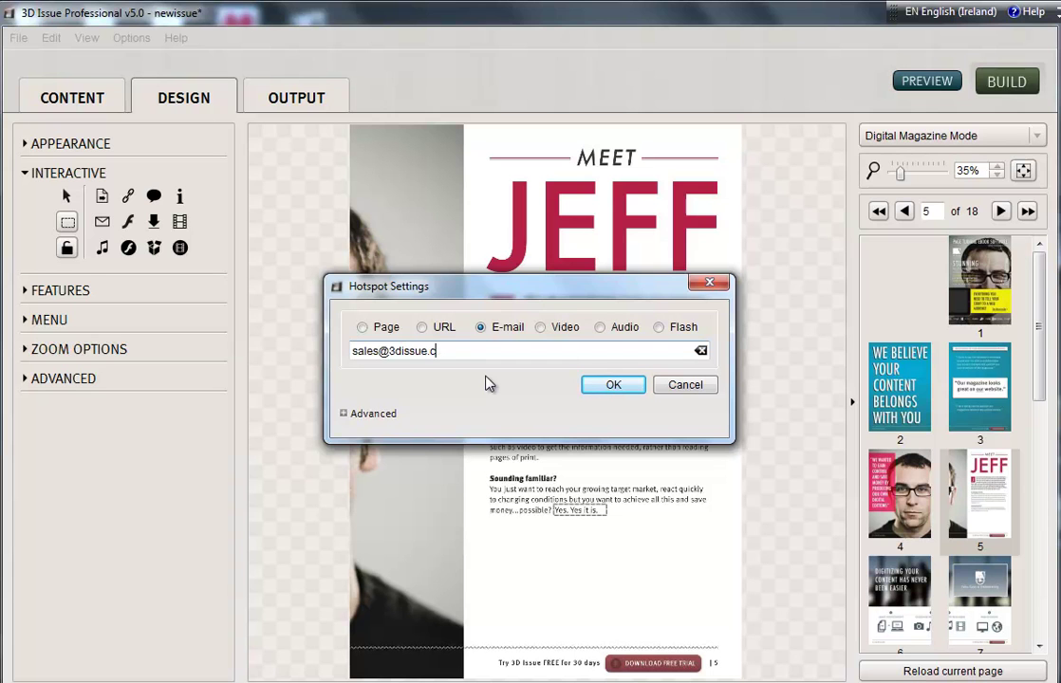
{"action": "left_click", "coordinate": [612, 385]}
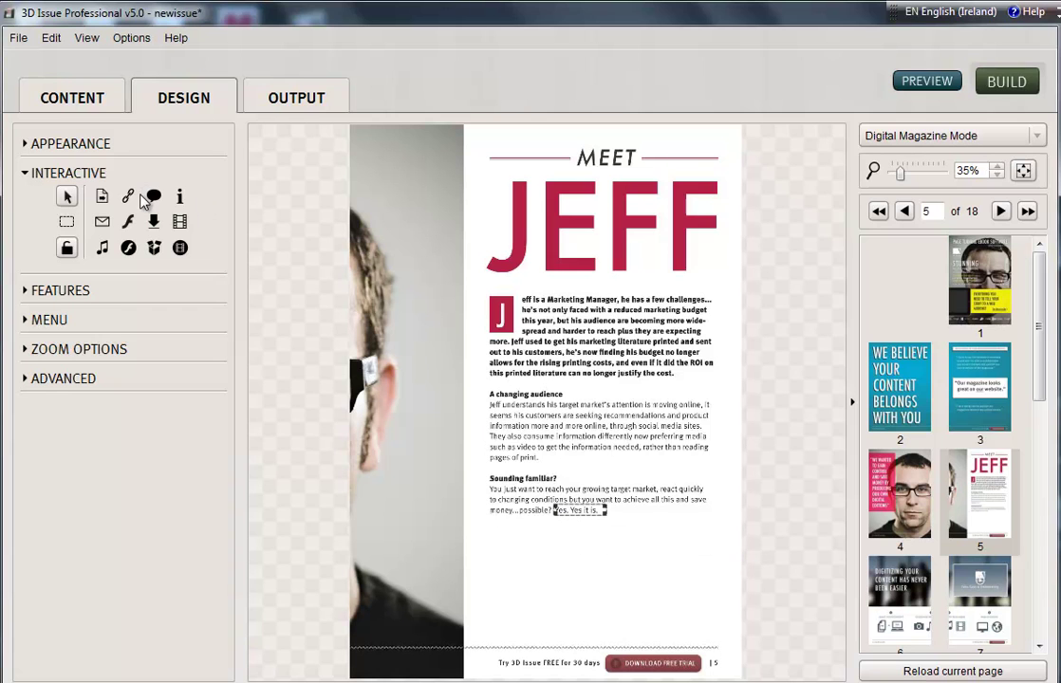
Step: Place an e-mail button with the sales e-mail address beside page 5's text column, adjusting its Advanced options
{"action": "left_click", "coordinate": [100, 223]}
{"action": "left_click", "coordinate": [717, 448]}
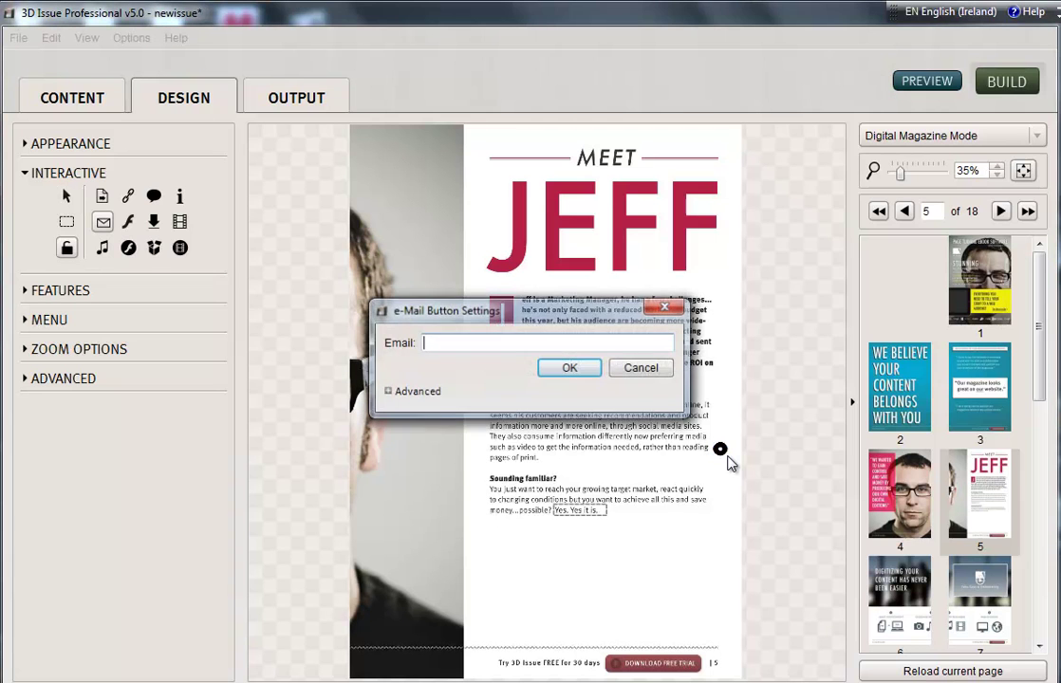
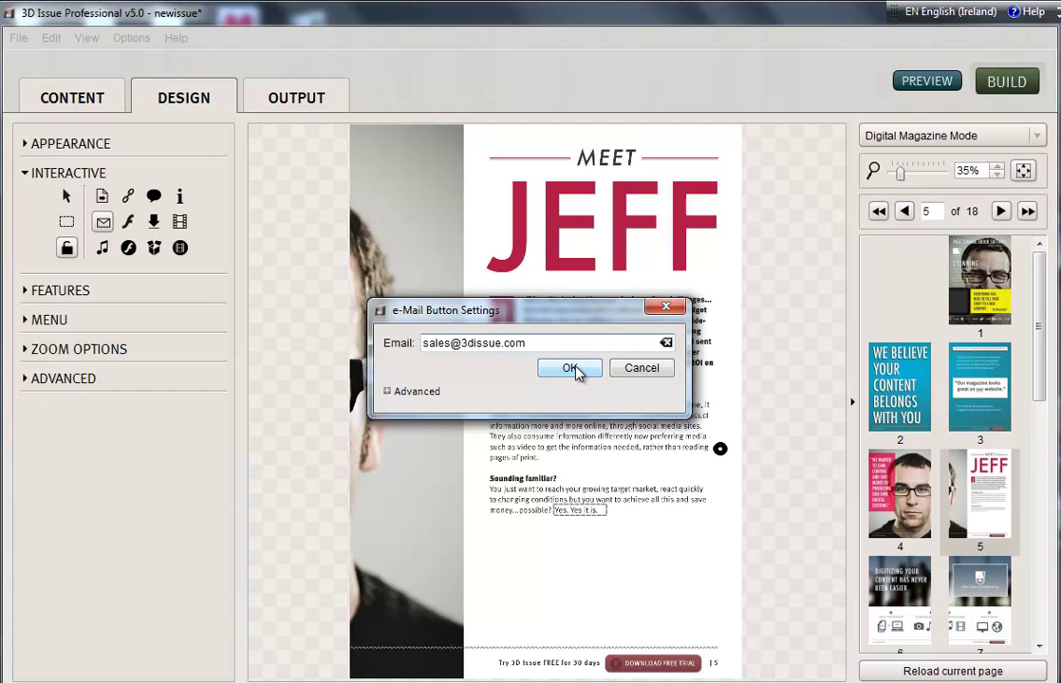
{"action": "left_click", "coordinate": [410, 395]}
{"action": "left_click", "coordinate": [464, 411]}
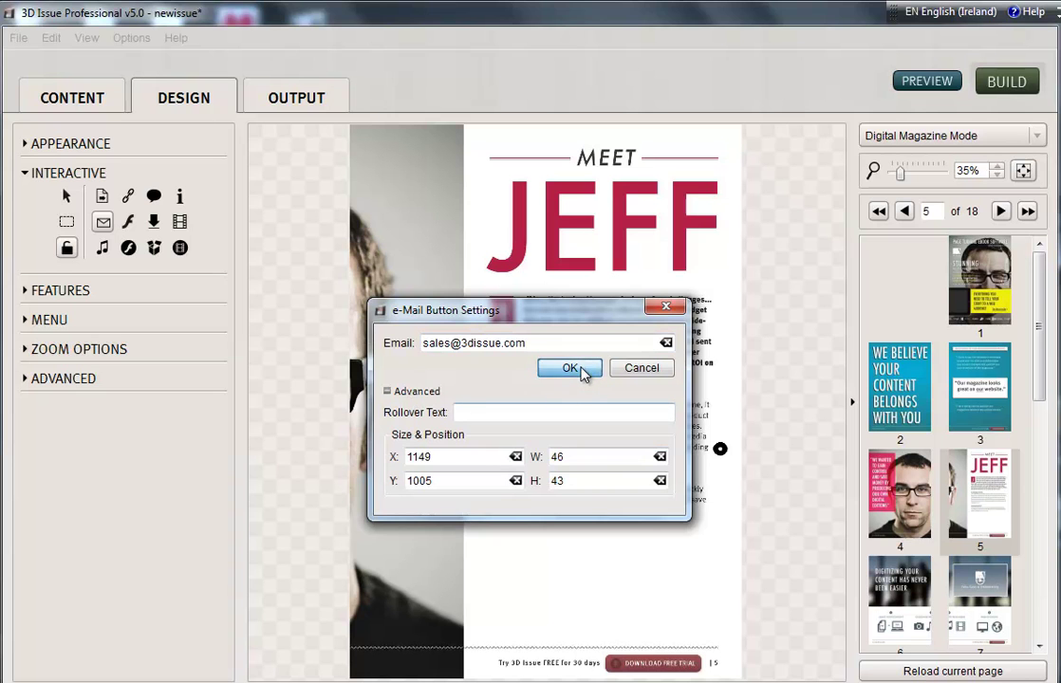
{"action": "left_click", "coordinate": [582, 371]}
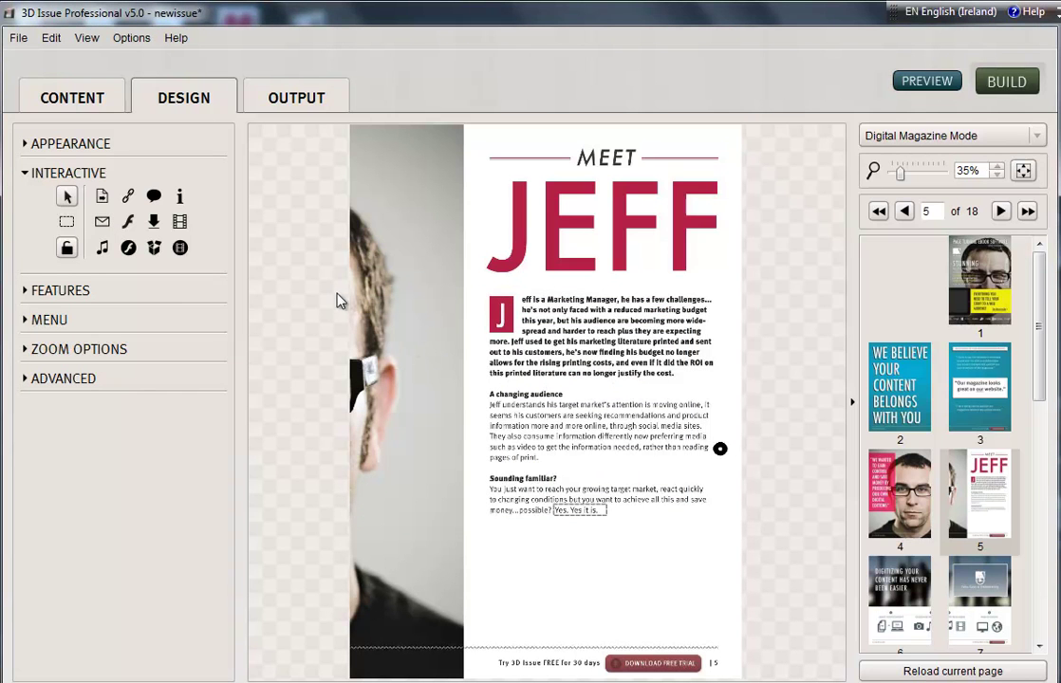